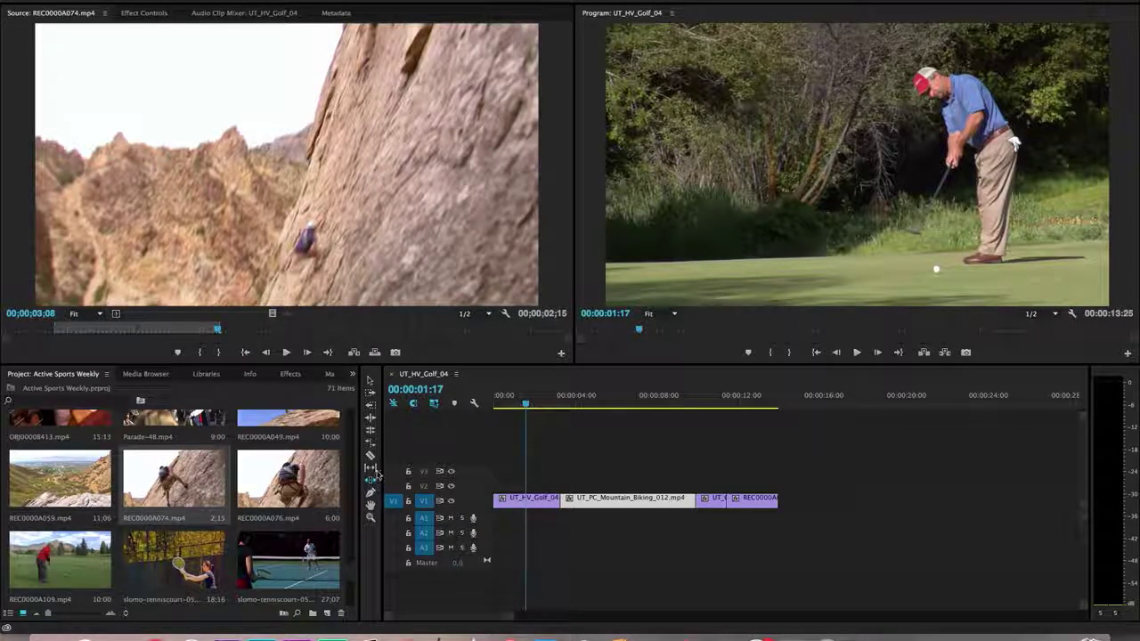
# Cut the golf clip twice with the Razor tool, then undo both cuts
pyautogui.click(371, 480)
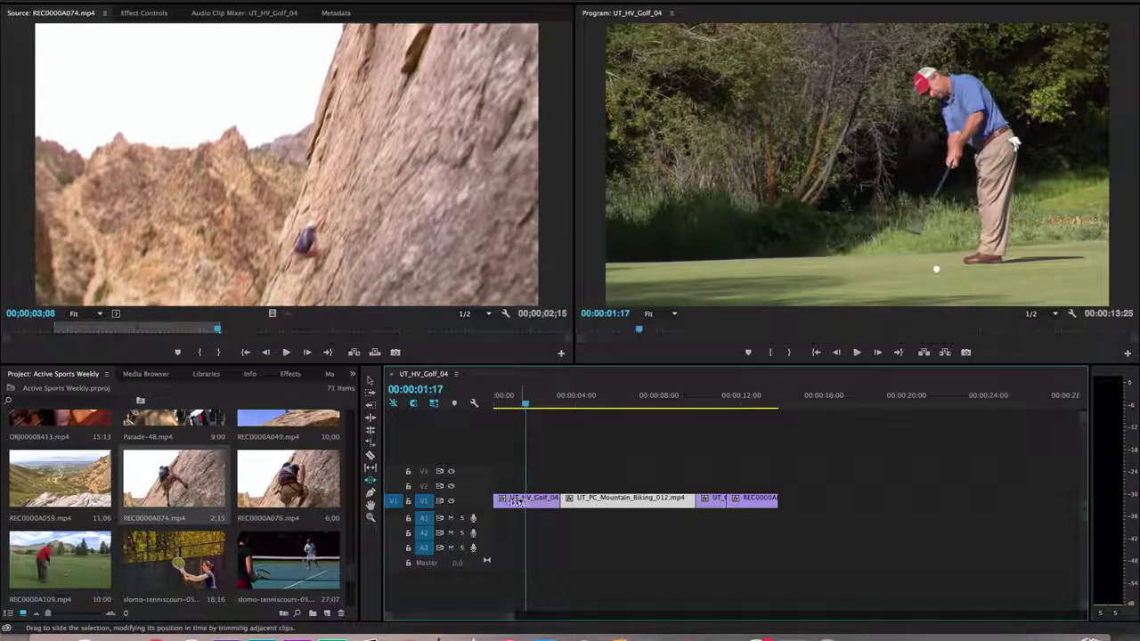
pyautogui.click(371, 455)
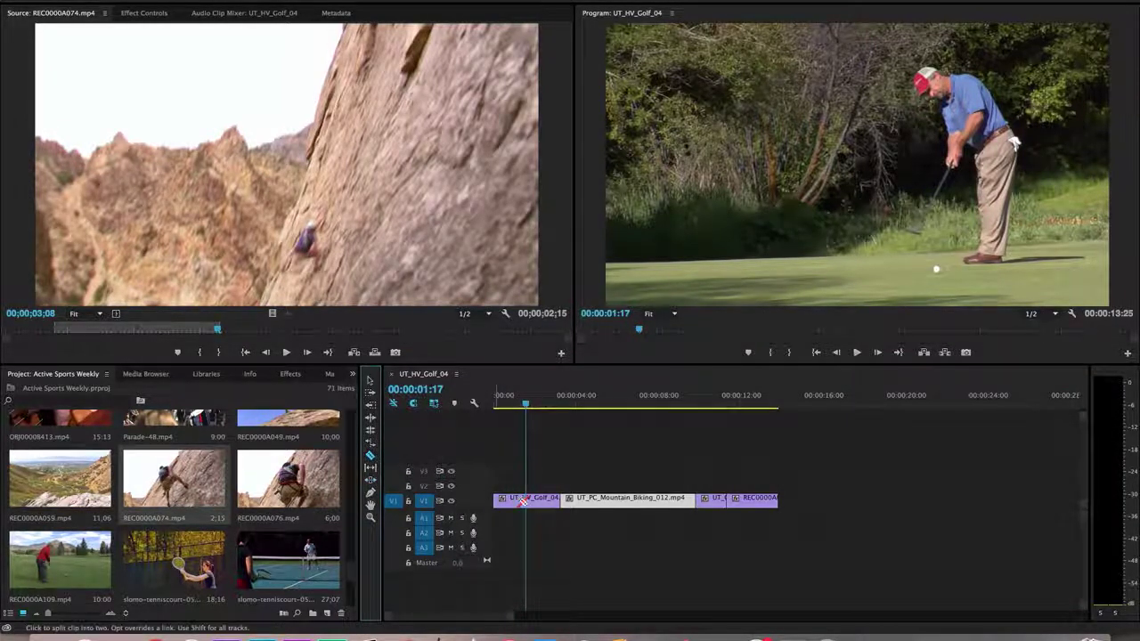
pyautogui.click(527, 501)
pyautogui.click(538, 500)
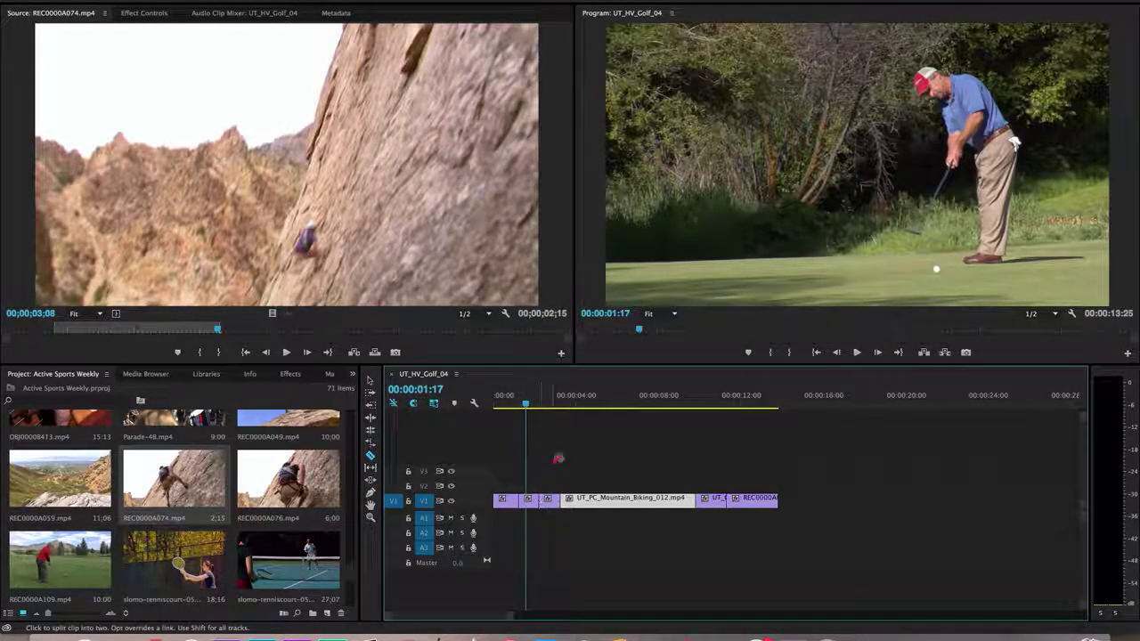
pyautogui.press('super+z')
pyautogui.press('super+z')
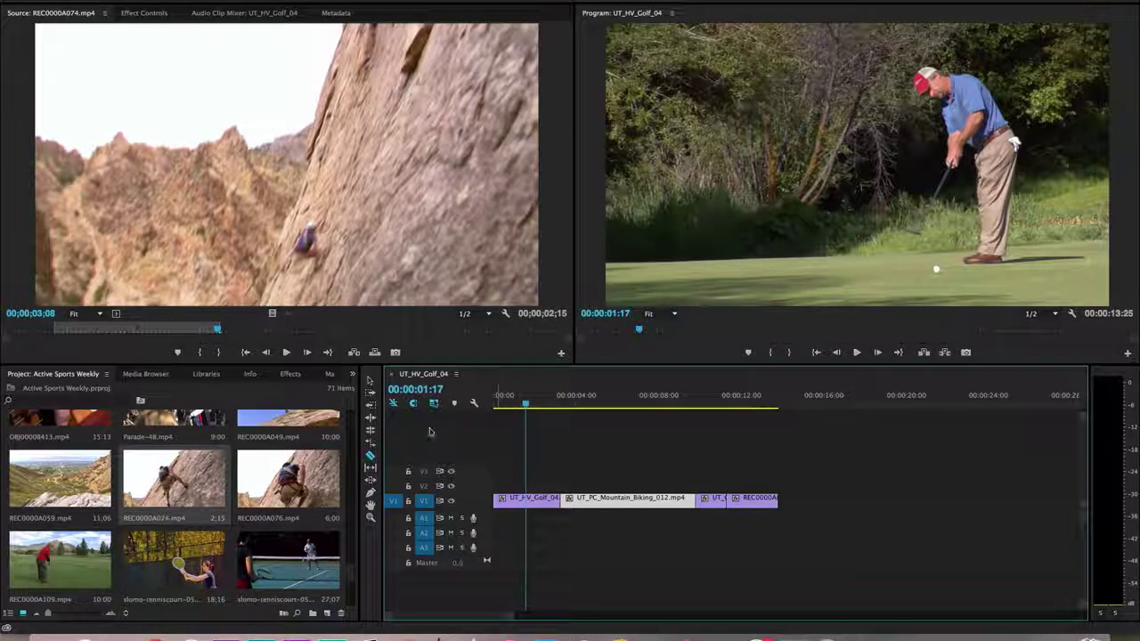
# Select the mountain biking clip and every clip after it using Track Select Forward
pyautogui.click(371, 396)
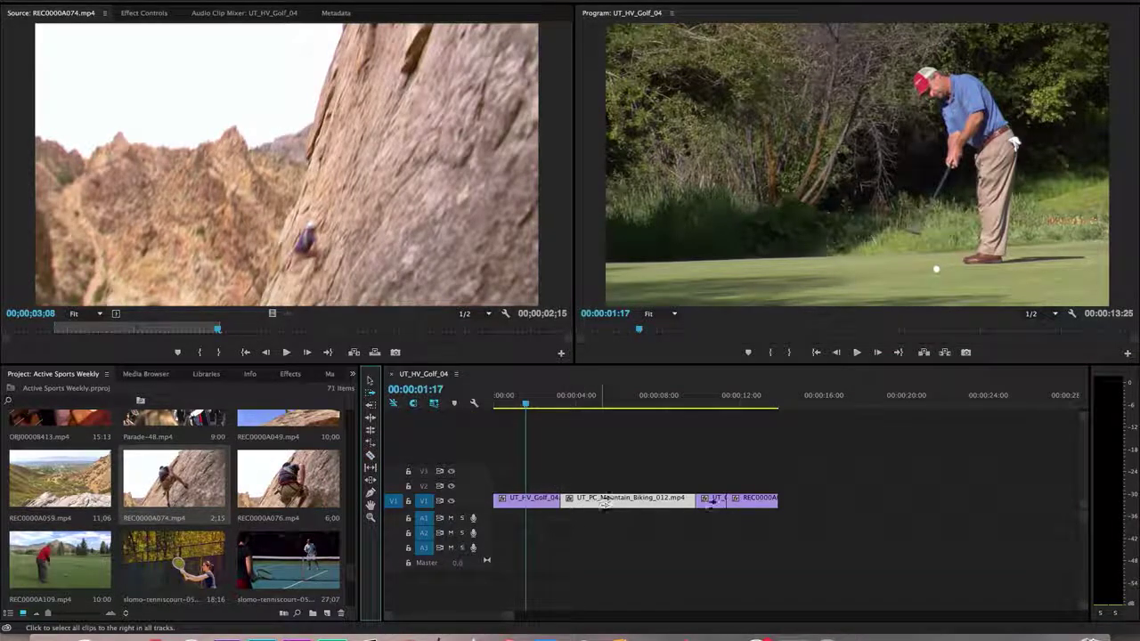
pyautogui.click(631, 501)
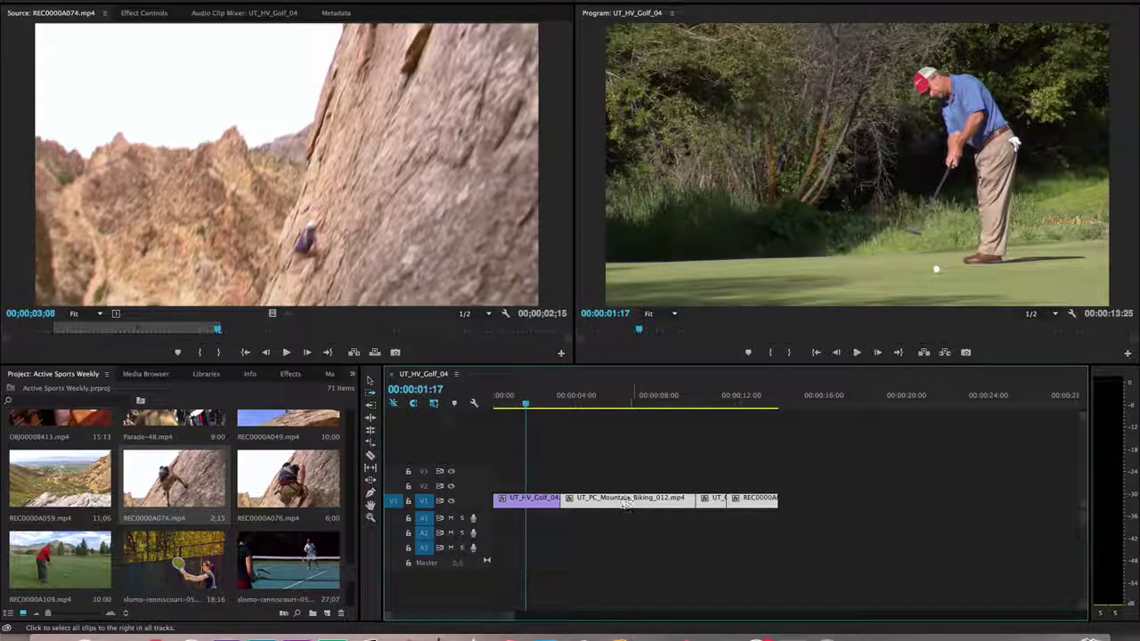
pyautogui.click(370, 404)
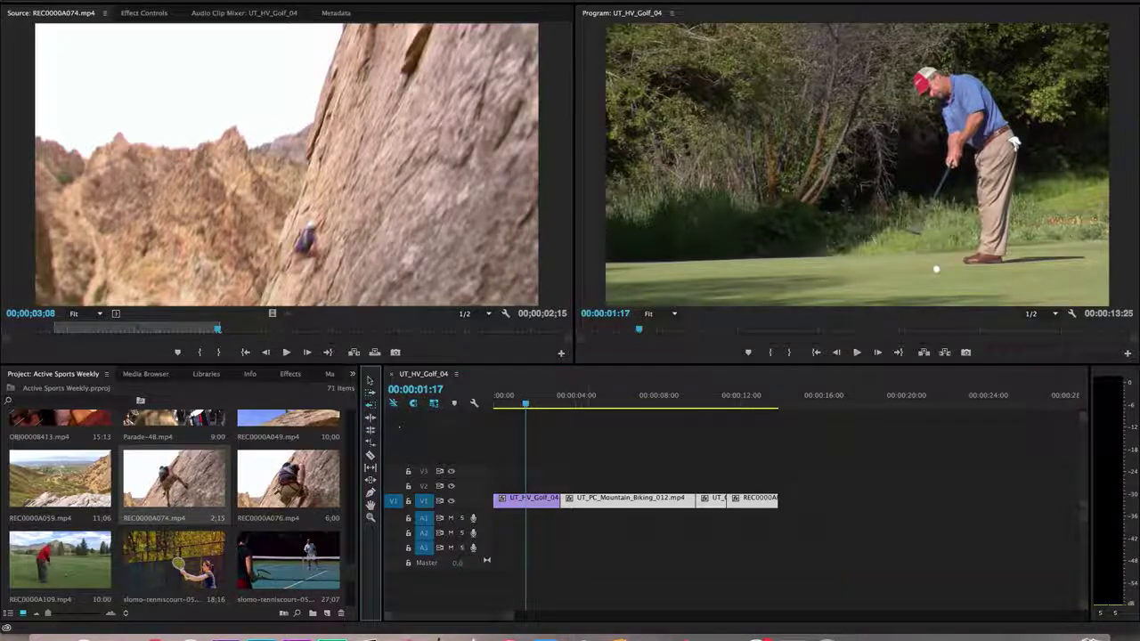
# Deselect all clips and park the playhead at 00:00:02:01 in the golf shot
pyautogui.click(624, 501)
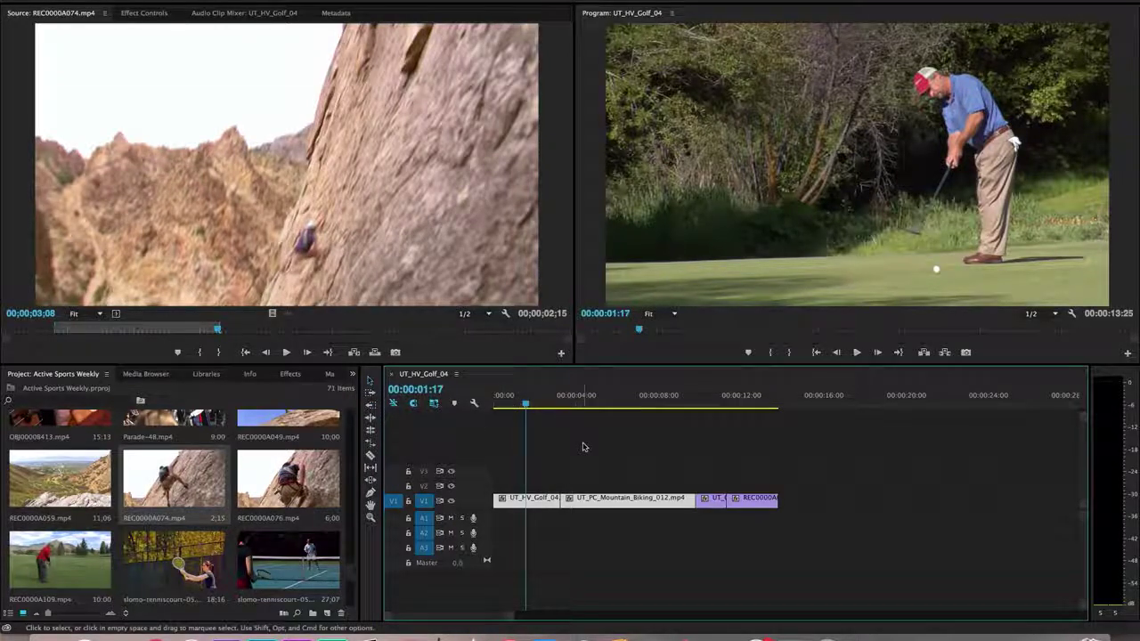
pyautogui.click(536, 410)
pyautogui.moveTo(527, 406); pyautogui.dragTo(536, 456)
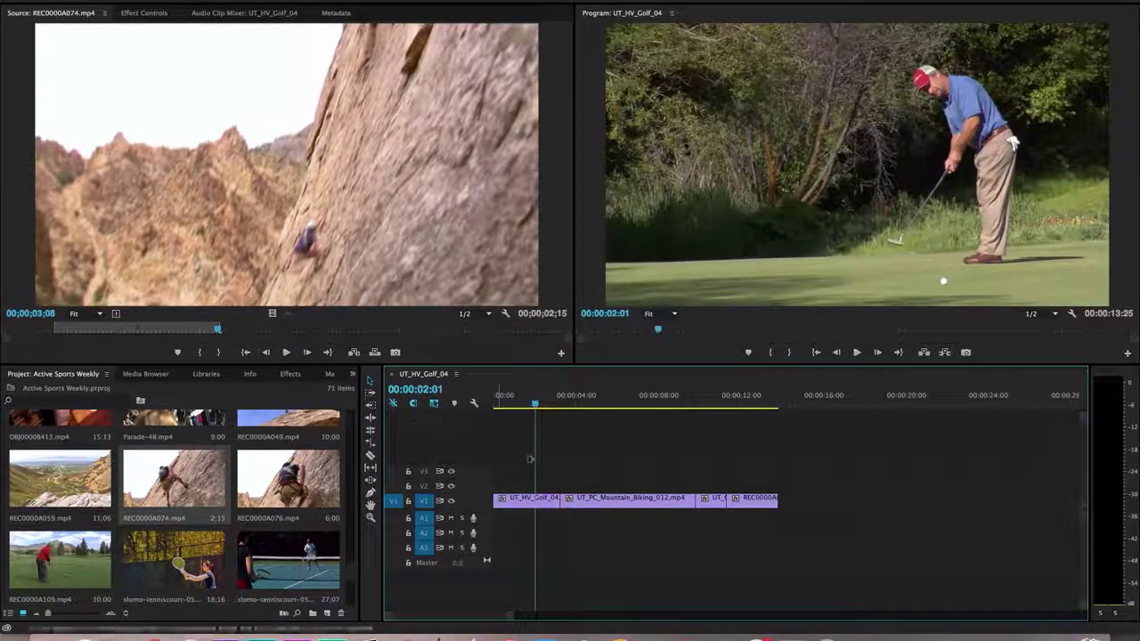
# Ripple-trim the golf clip's end about 11 frames earlier, pulling the later clips left
pyautogui.click(543, 403)
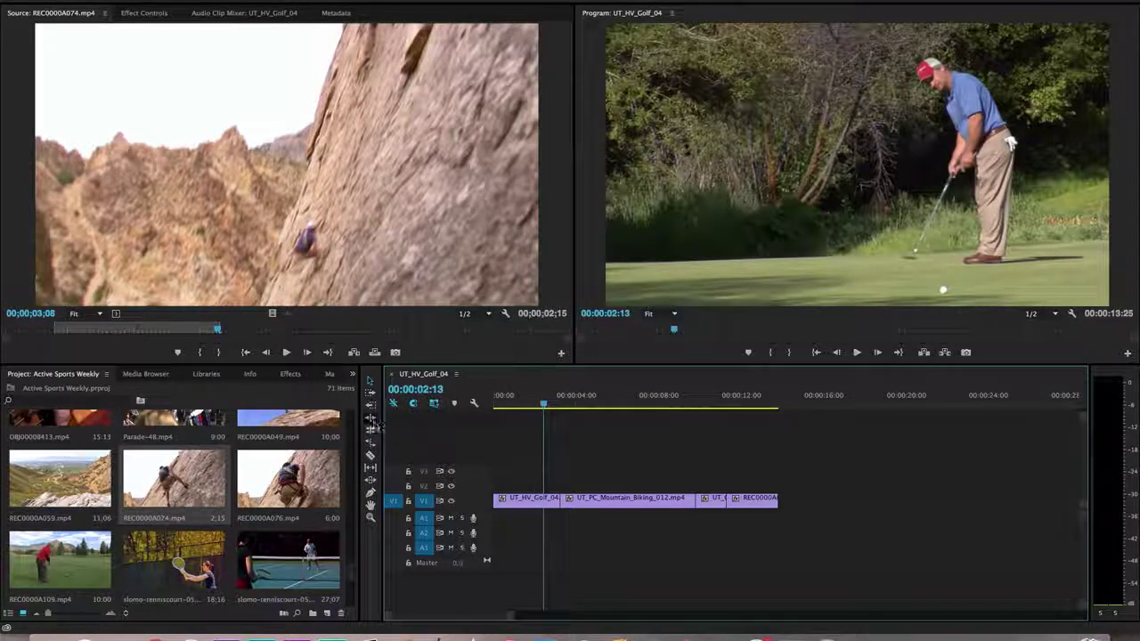
pyautogui.click(372, 422)
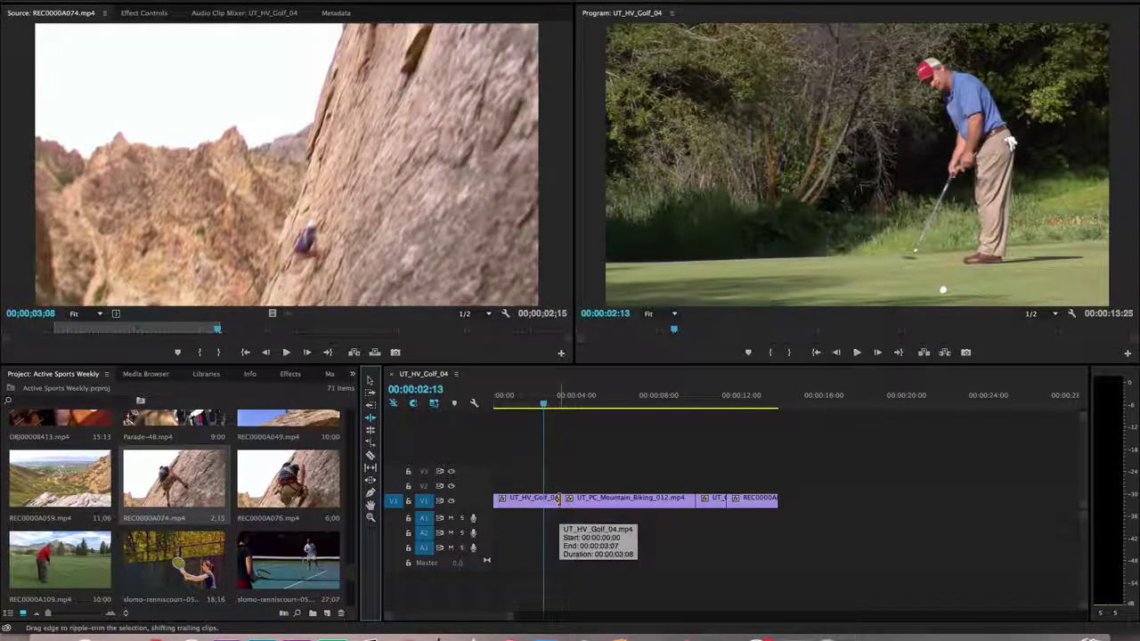
pyautogui.moveTo(558, 498); pyautogui.dragTo(543, 502)
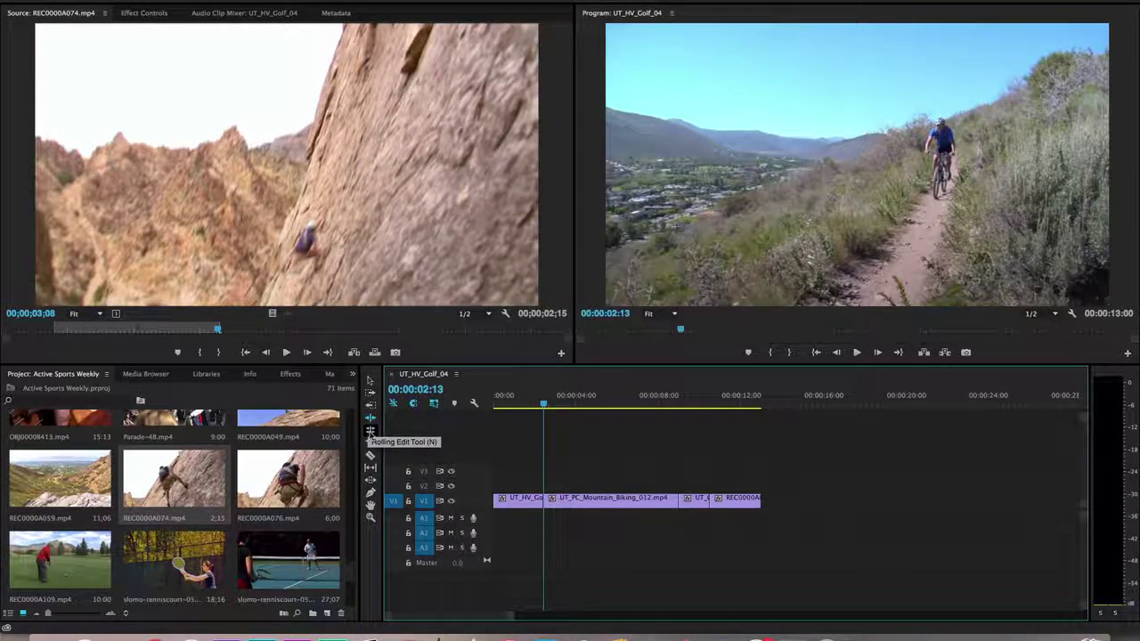
# Roll the golf/mountain-biking cut 15 frames later and play through it to review
pyautogui.click(371, 432)
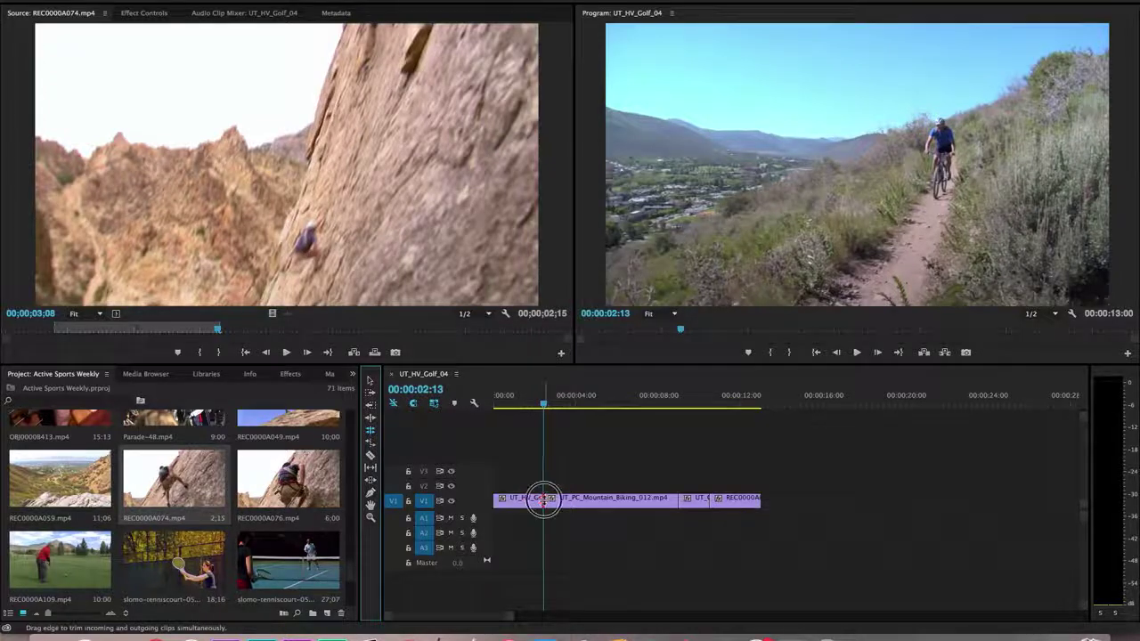
pyautogui.moveTo(544, 501)
pyautogui.mouseDown()
pyautogui.moveTo(569, 500)
pyautogui.moveTo(558, 500)
pyautogui.mouseUp()
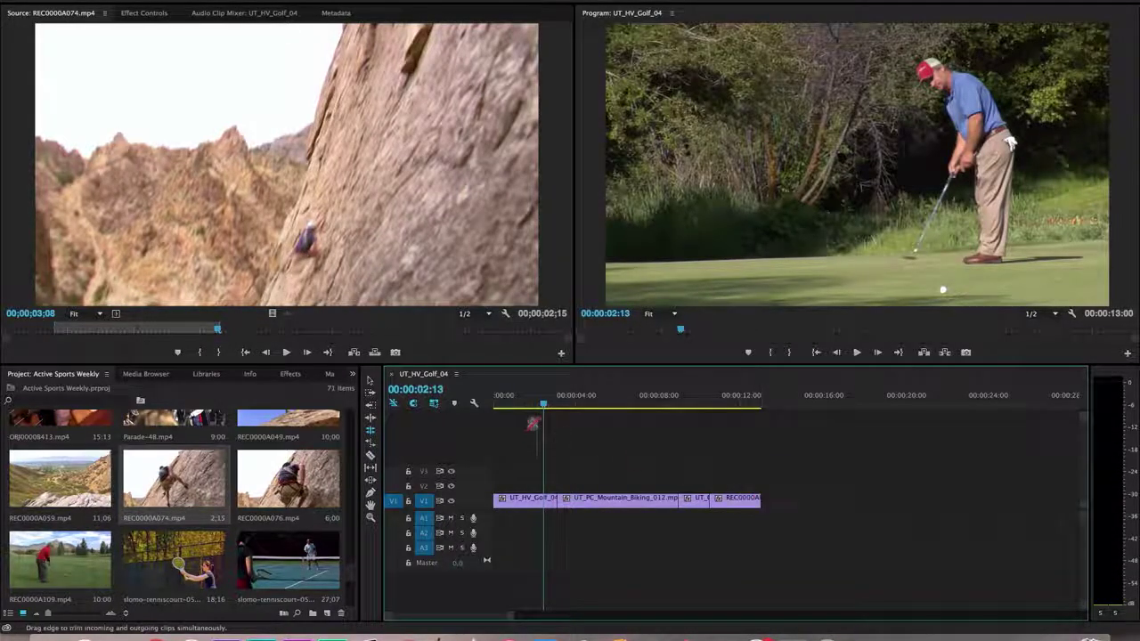
pyautogui.moveTo(544, 407); pyautogui.dragTo(576, 416)
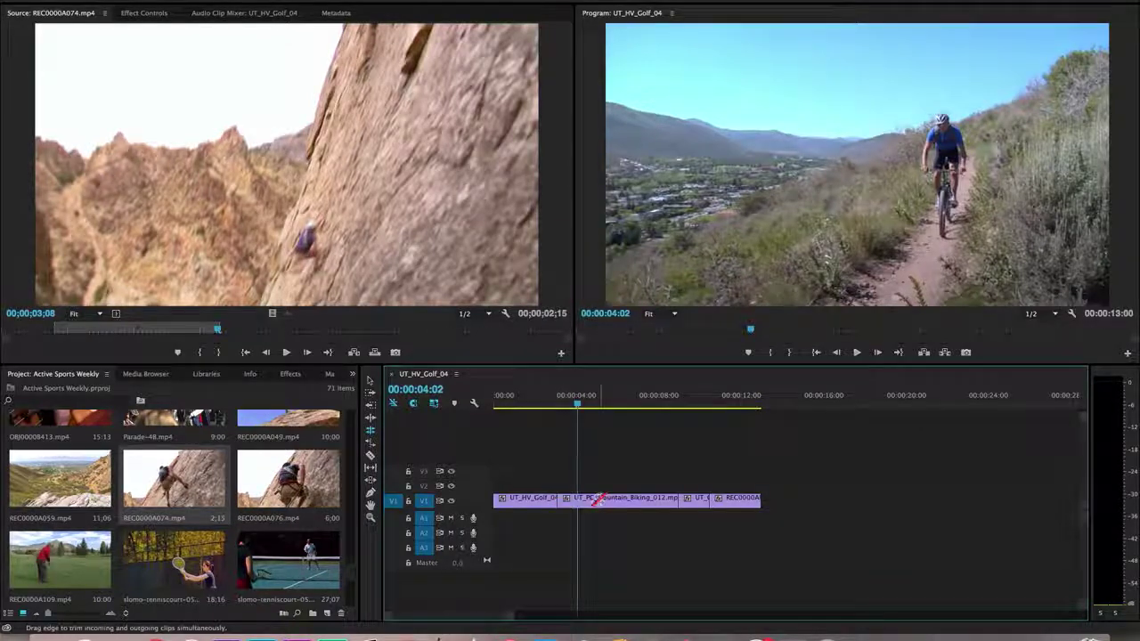
pyautogui.click(558, 498)
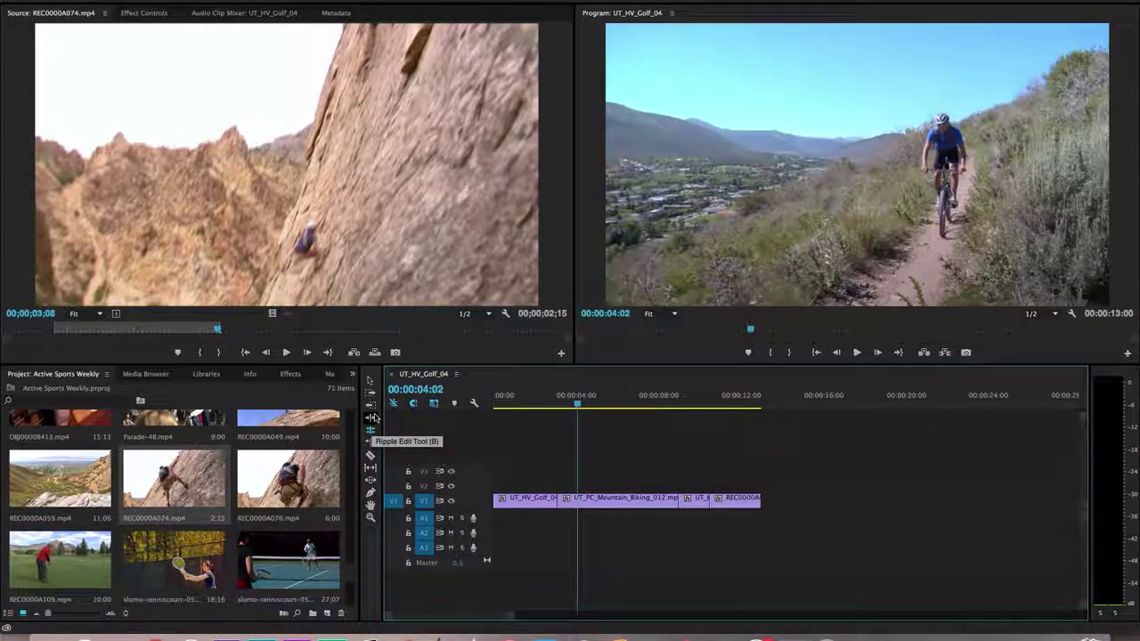
# Slip the mountain-biking clip's footage left and right, ending at a -00:00:02:06 slip
pyautogui.click(371, 430)
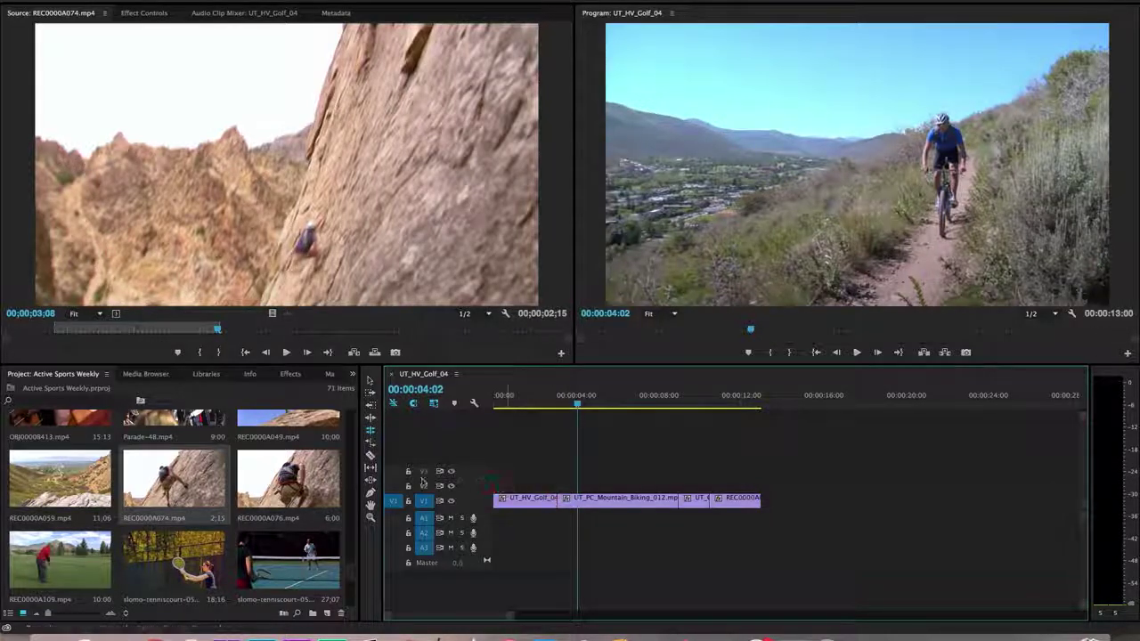
pyautogui.click(370, 467)
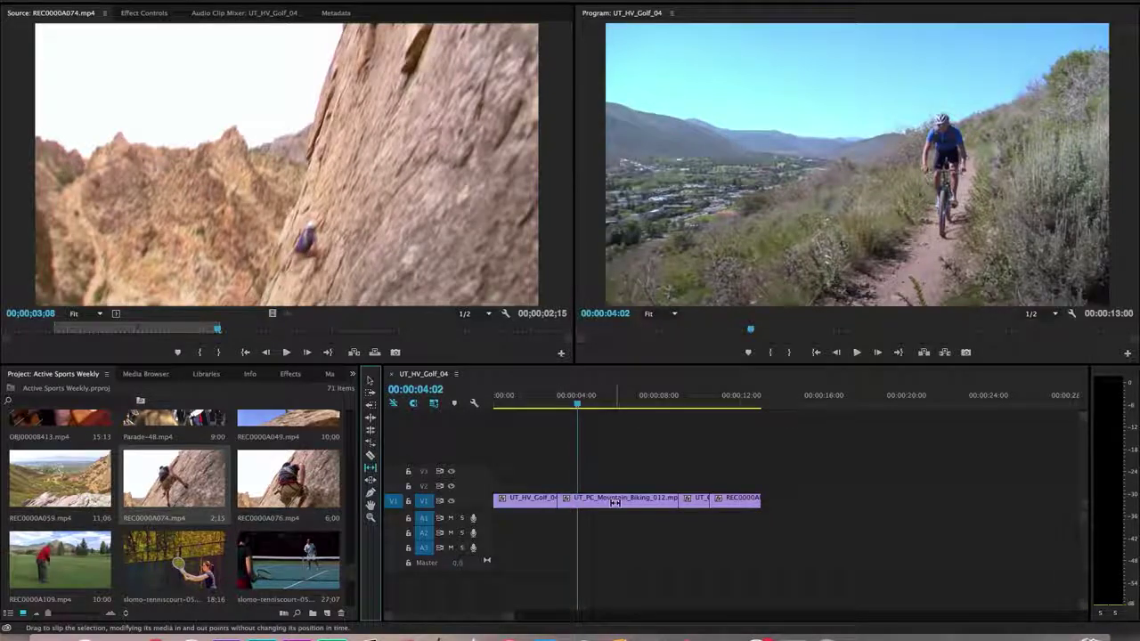
pyautogui.moveTo(633, 500)
pyautogui.mouseDown()
pyautogui.moveTo(616, 501)
pyautogui.moveTo(644, 500)
pyautogui.moveTo(626, 500)
pyautogui.mouseUp()
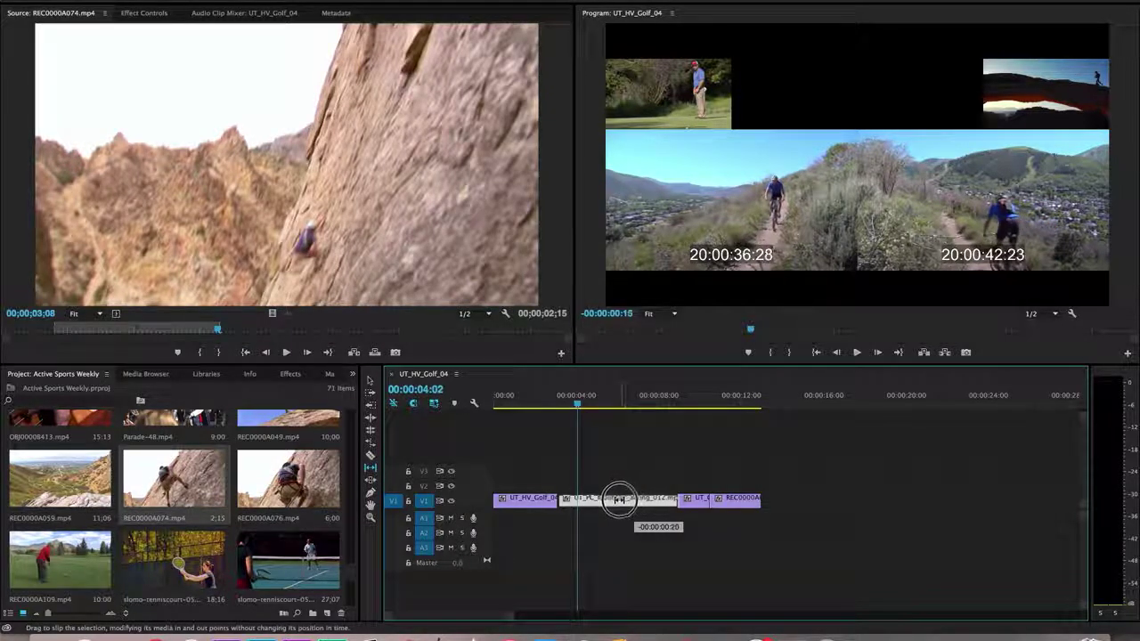
pyautogui.moveTo(613, 500); pyautogui.dragTo(633, 501)
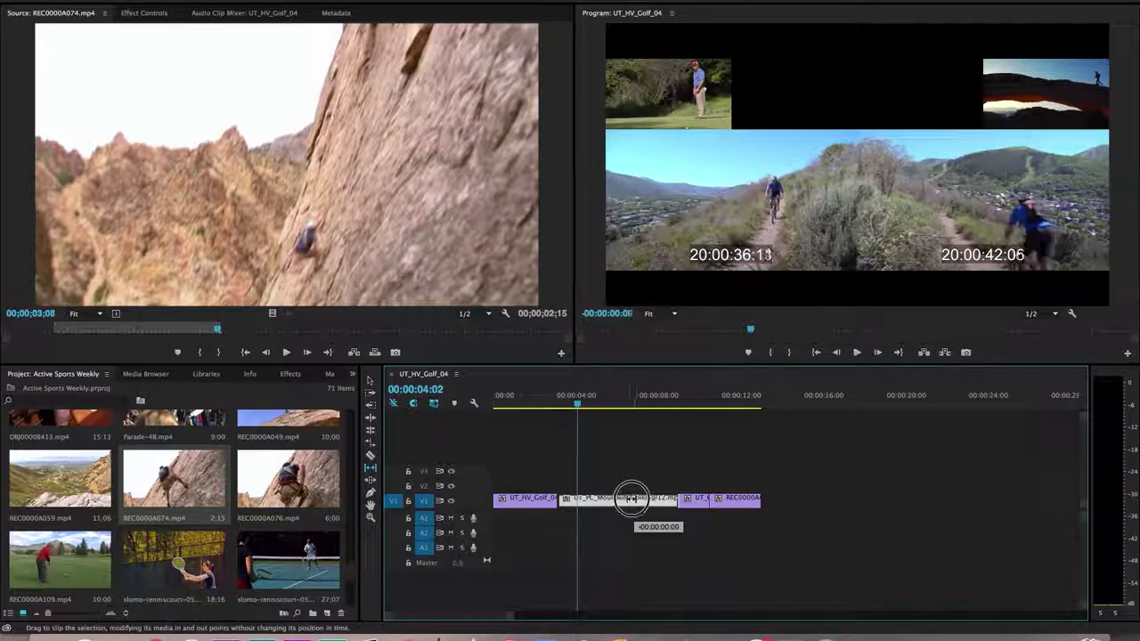
pyautogui.moveTo(626, 498); pyautogui.dragTo(587, 500)
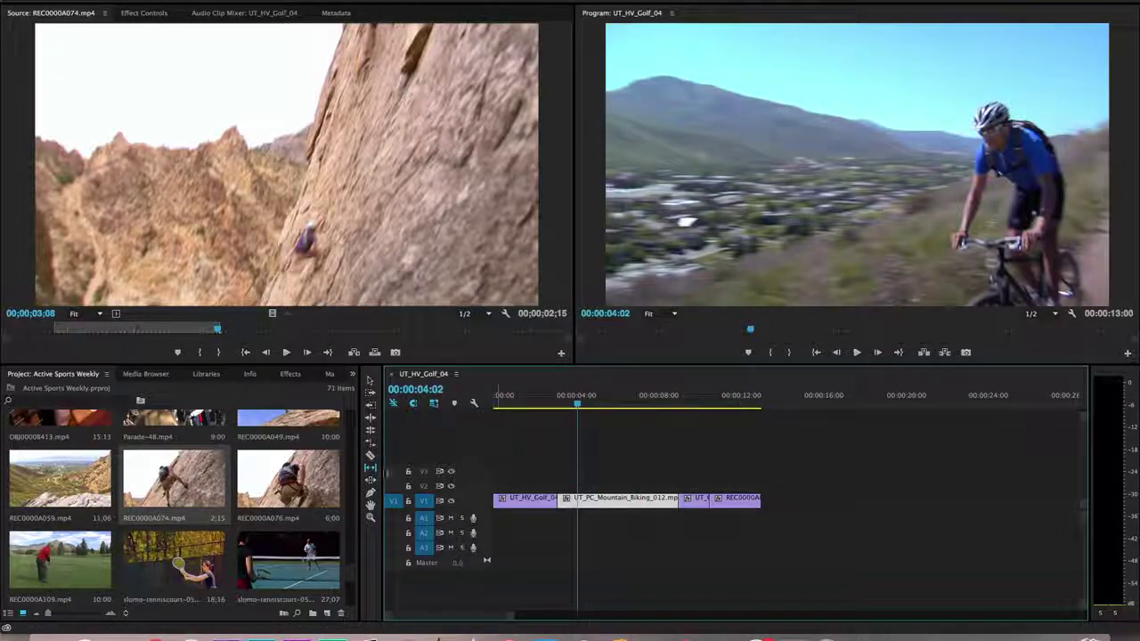
# Slide the arch-runner clip earlier between its neighbours and preview the surrounding footage
pyautogui.click(371, 480)
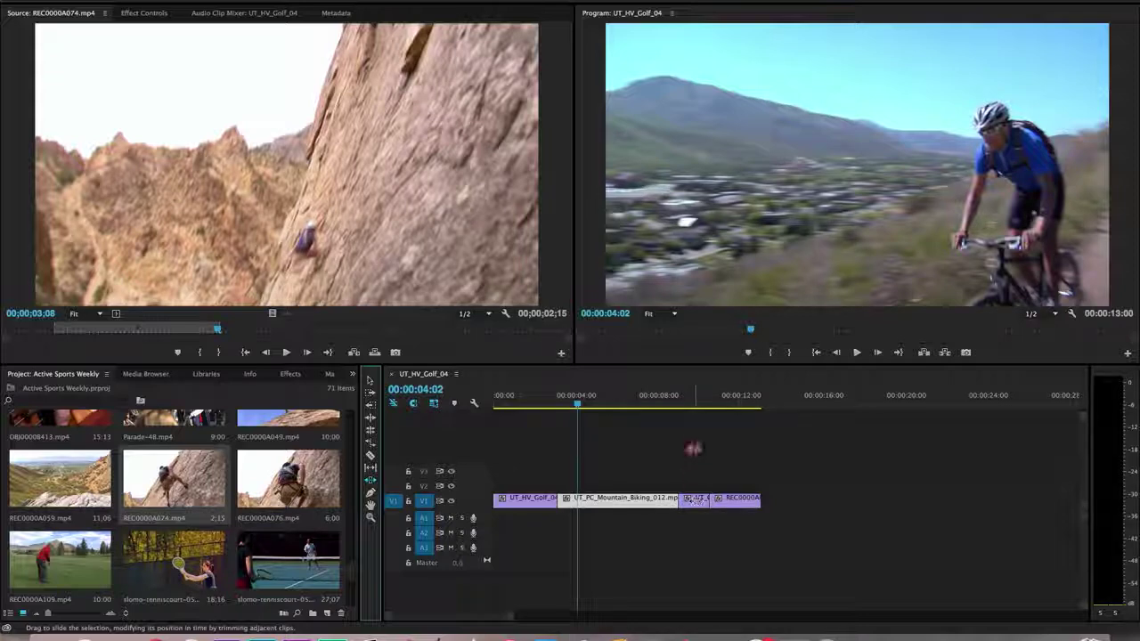
pyautogui.click(696, 397)
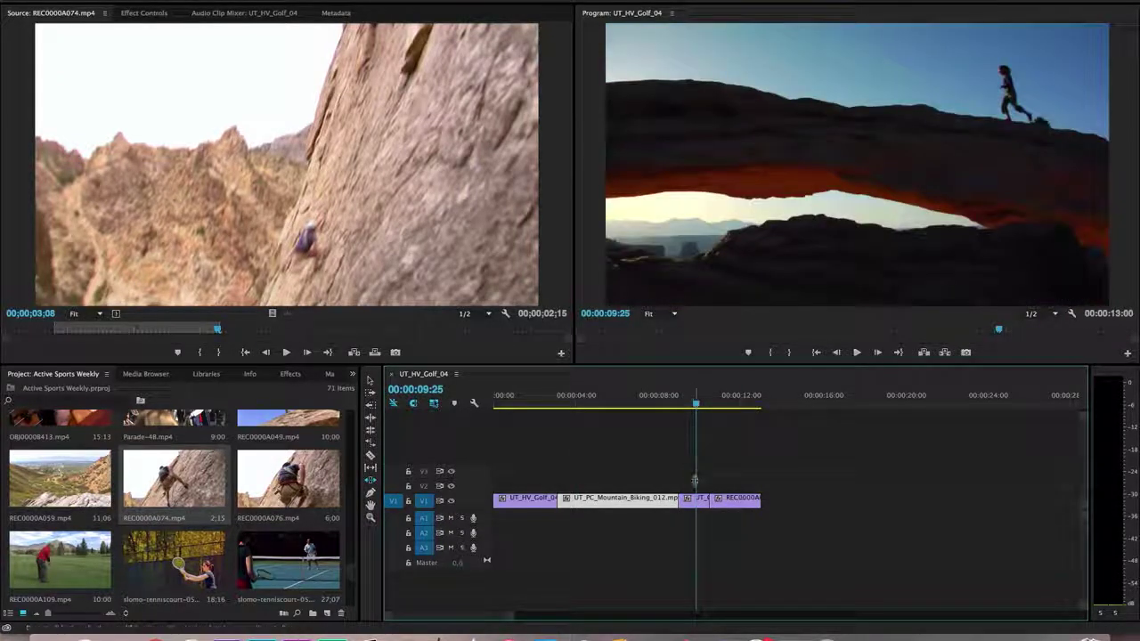
pyautogui.moveTo(696, 501)
pyautogui.mouseDown()
pyautogui.moveTo(657, 504)
pyautogui.moveTo(701, 501)
pyautogui.moveTo(681, 499)
pyautogui.mouseUp()
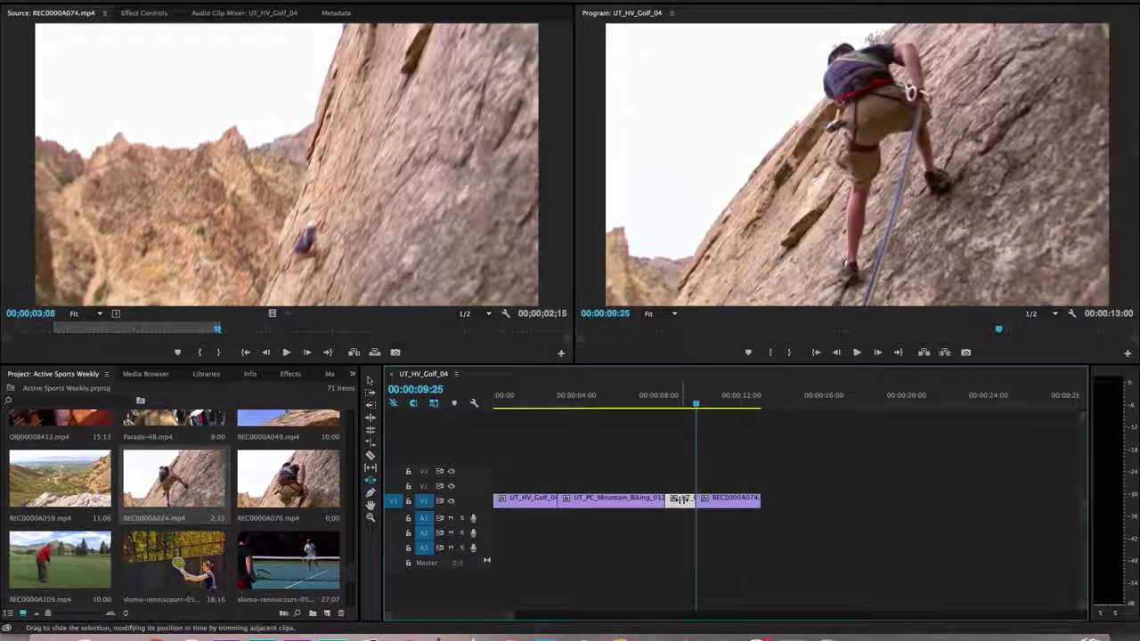
pyautogui.doubleClick(679, 501)
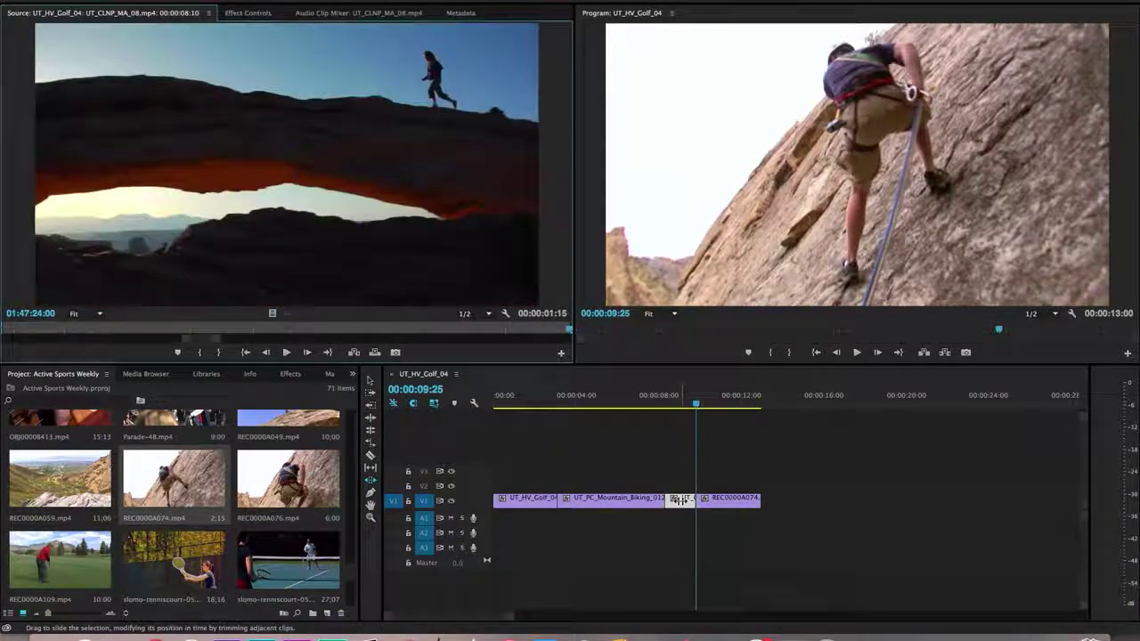
pyautogui.click(699, 405)
pyautogui.moveTo(699, 406); pyautogui.dragTo(696, 436)
# Re-slide the arch-runner clip 11 frames later, back earlier, then 7 frames later
pyautogui.moveTo(675, 496); pyautogui.dragTo(692, 500)
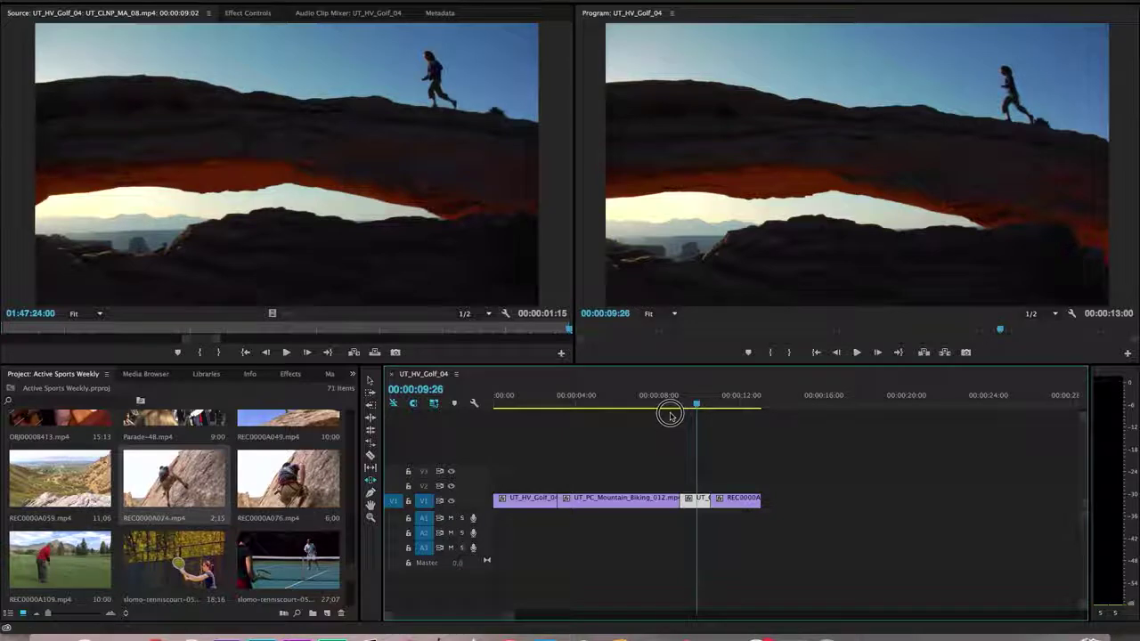
pyautogui.moveTo(673, 408); pyautogui.dragTo(722, 410)
pyautogui.moveTo(699, 502); pyautogui.dragTo(669, 501)
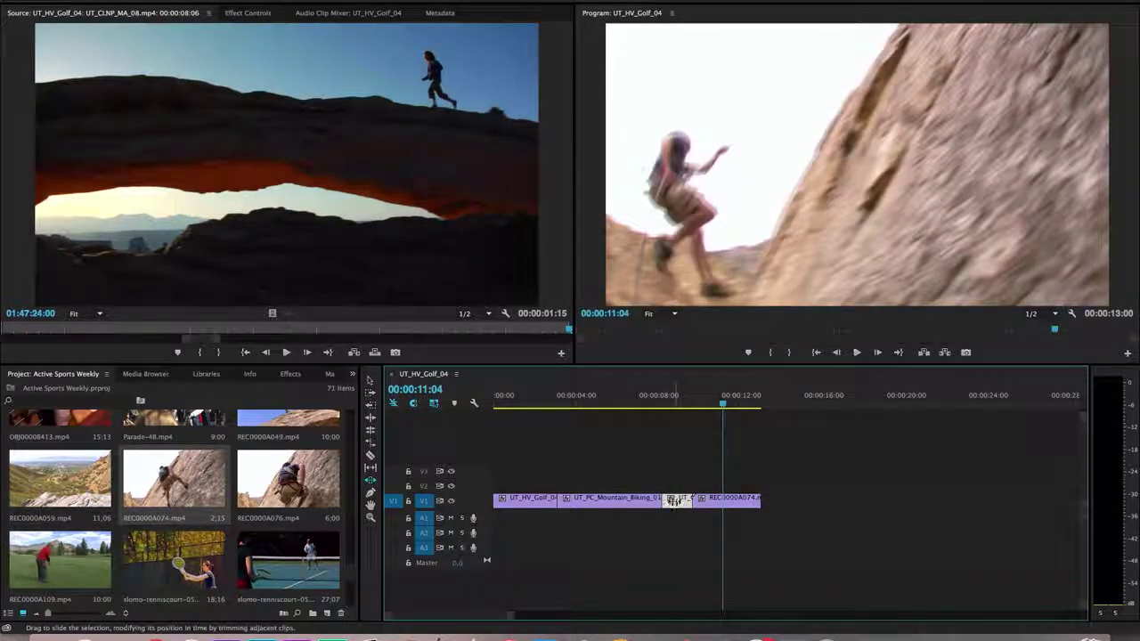
pyautogui.moveTo(678, 500); pyautogui.dragTo(697, 499)
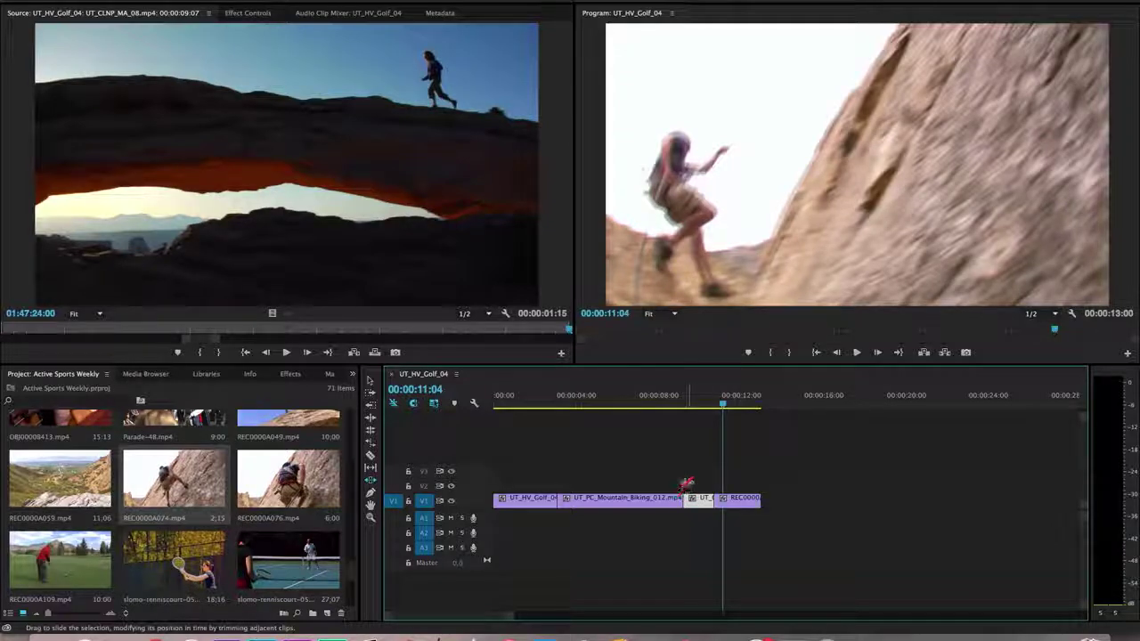
pyautogui.click(370, 417)
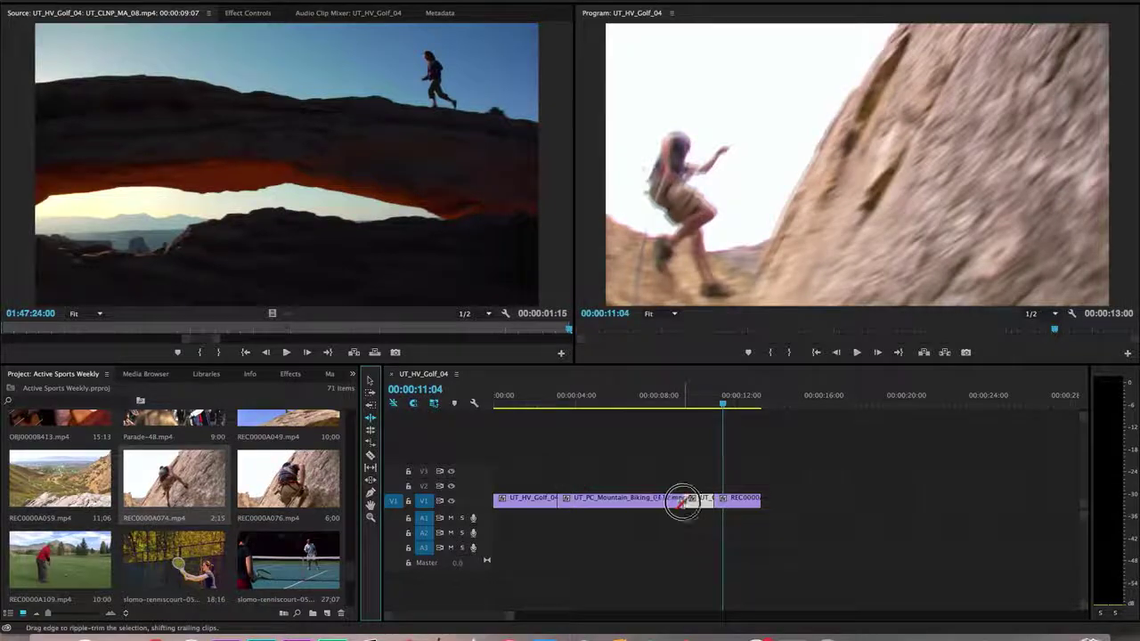
# Ripple-trim, roll 14 frames earlier, then ripple-trim again the mountain-biking/arch-runner cut
pyautogui.moveTo(682, 500); pyautogui.dragTo(661, 501)
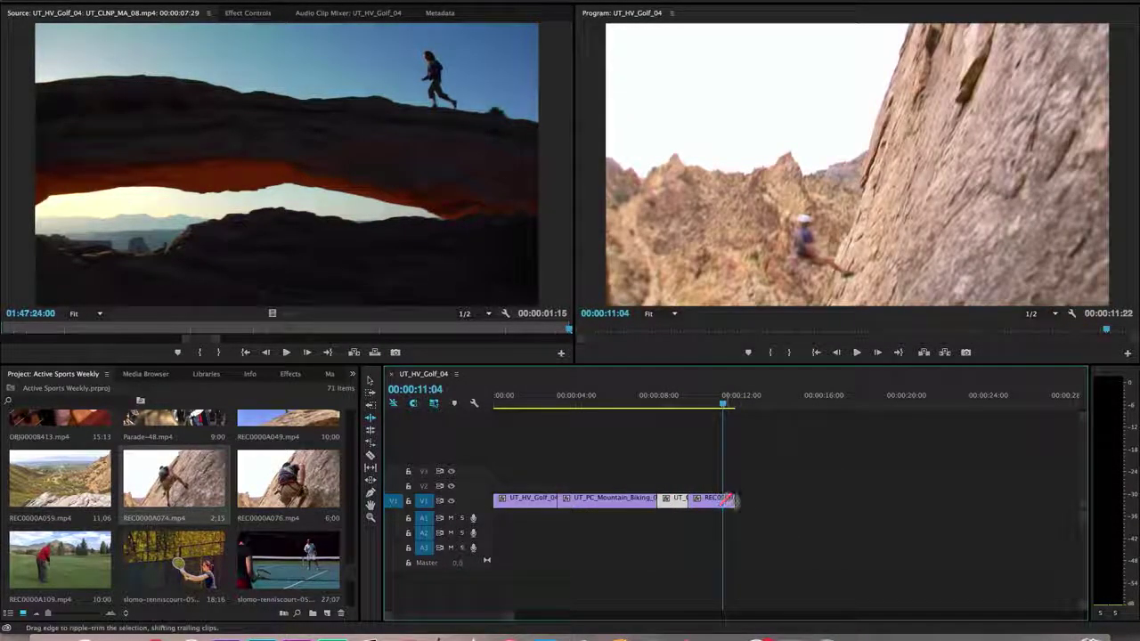
pyautogui.click(371, 432)
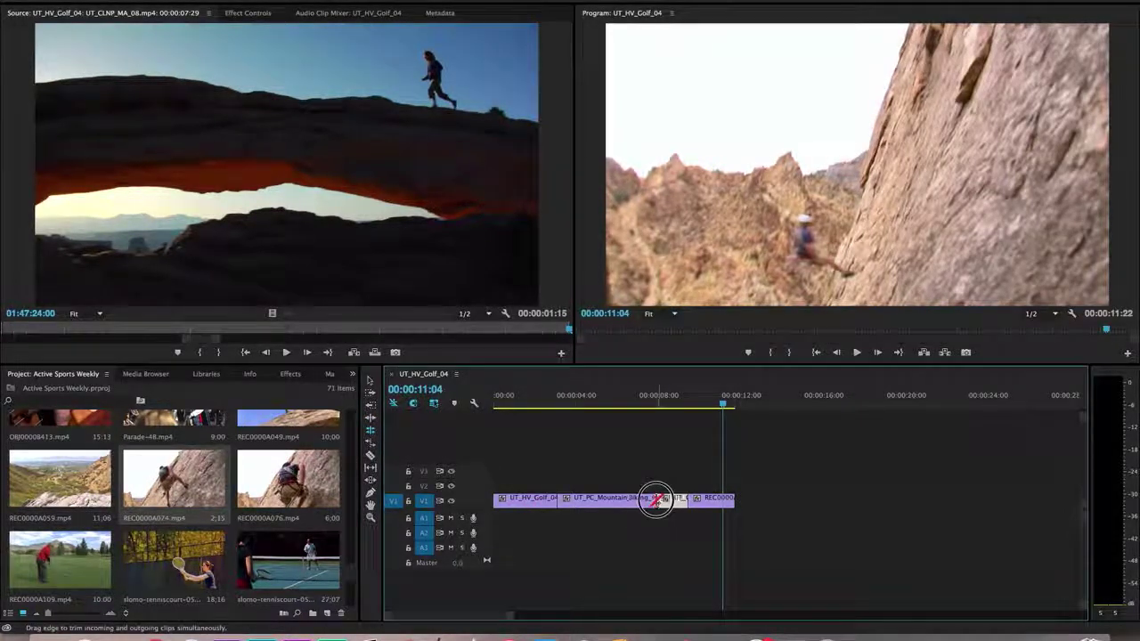
pyautogui.moveTo(657, 500); pyautogui.dragTo(639, 501)
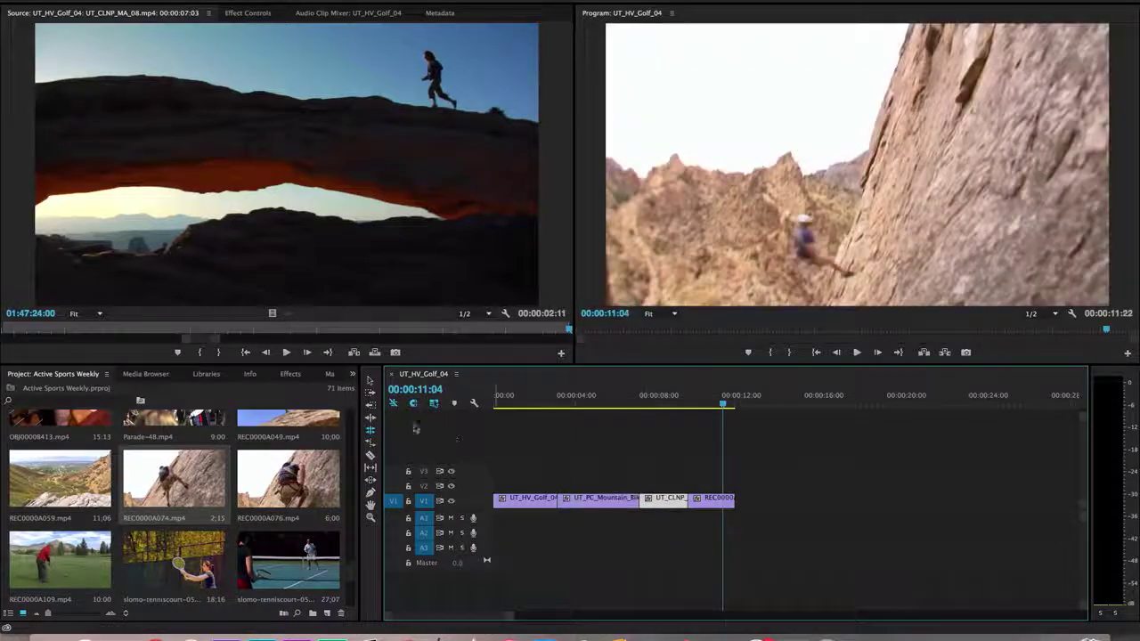
pyautogui.press('b')
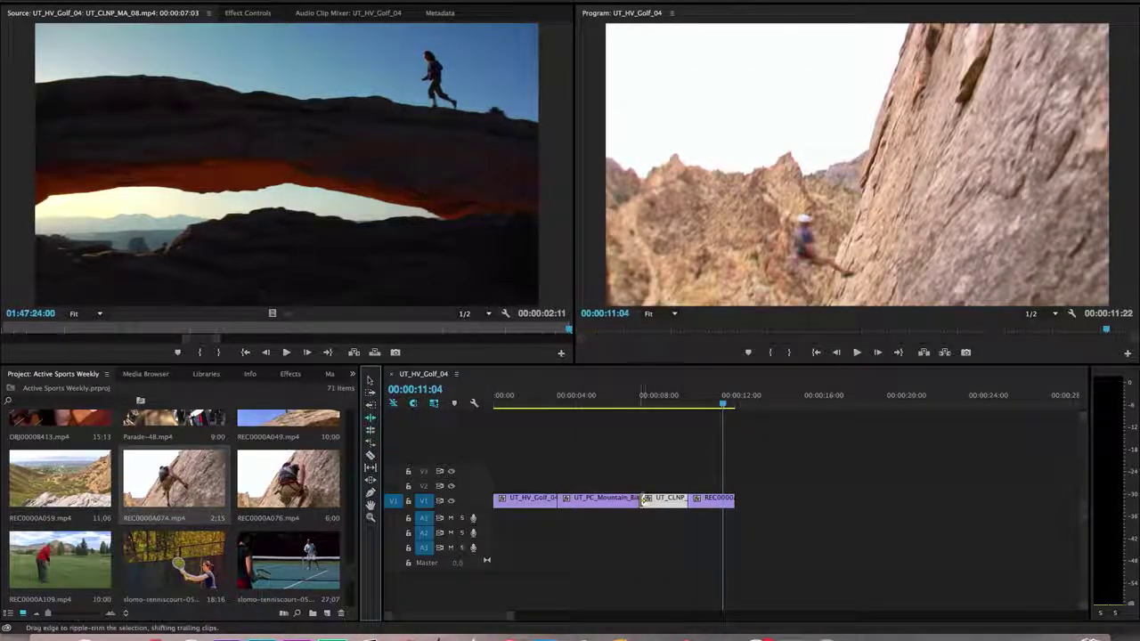
pyautogui.moveTo(645, 500); pyautogui.dragTo(628, 499)
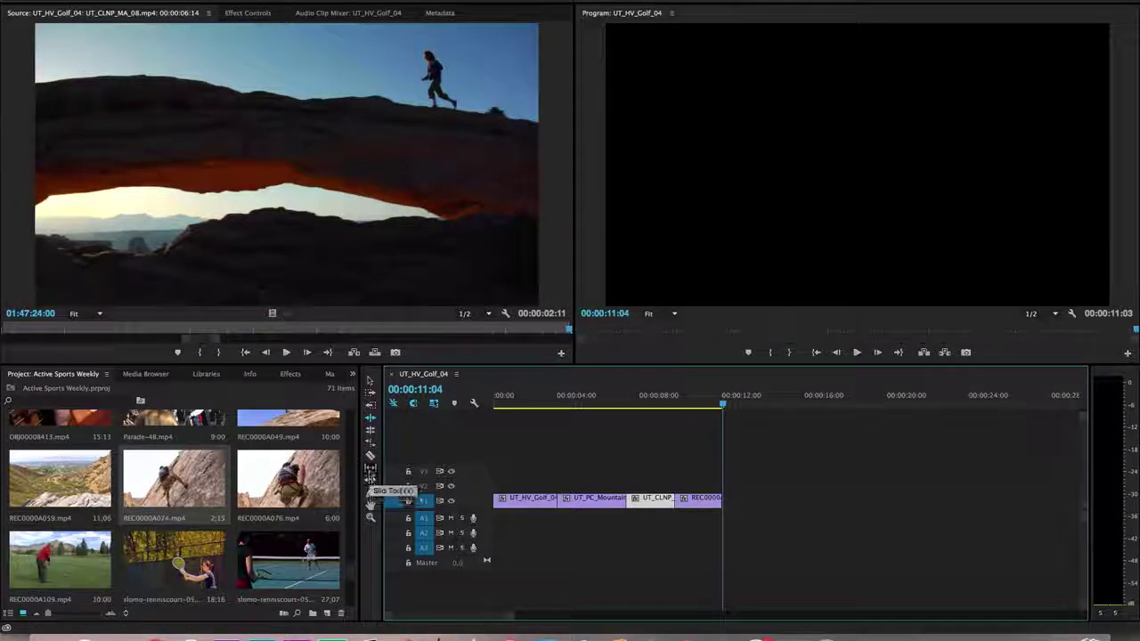
pyautogui.click(370, 467)
# Slip the mountain-biking clip's footage 23 frames, then slide it later between its neighbours
pyautogui.moveTo(592, 501)
pyautogui.mouseDown()
pyautogui.moveTo(616, 501)
pyautogui.moveTo(582, 501)
pyautogui.moveTo(596, 501)
pyautogui.mouseUp()
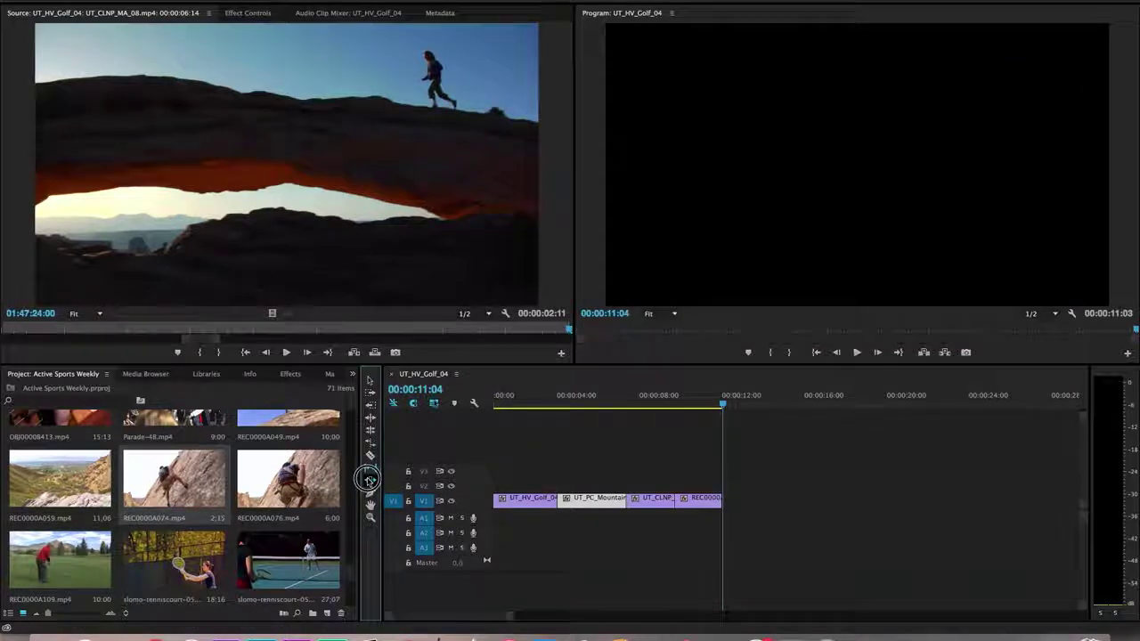
pyautogui.click(370, 479)
pyautogui.moveTo(580, 502)
pyautogui.mouseDown()
pyautogui.moveTo(594, 501)
pyautogui.moveTo(583, 502)
pyautogui.mouseUp()
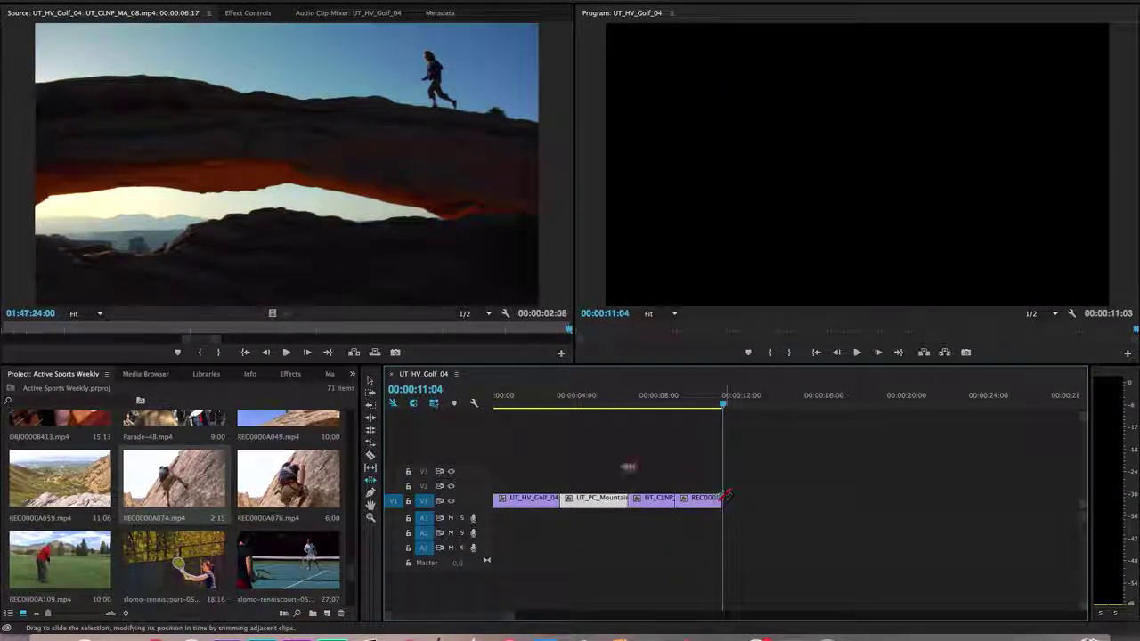